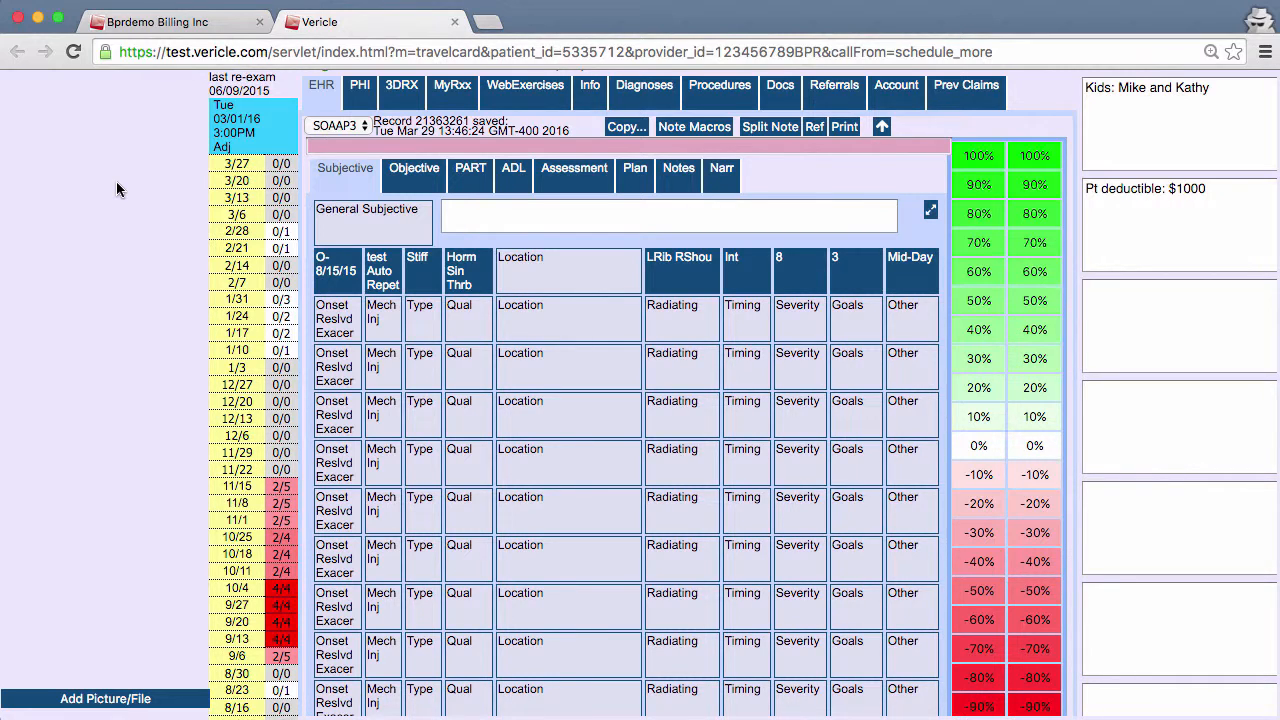
Open the Mid-Day entry's note choices for customizing and bring up the editing options of the "Pain is consistent all day" button.
click(908, 270)
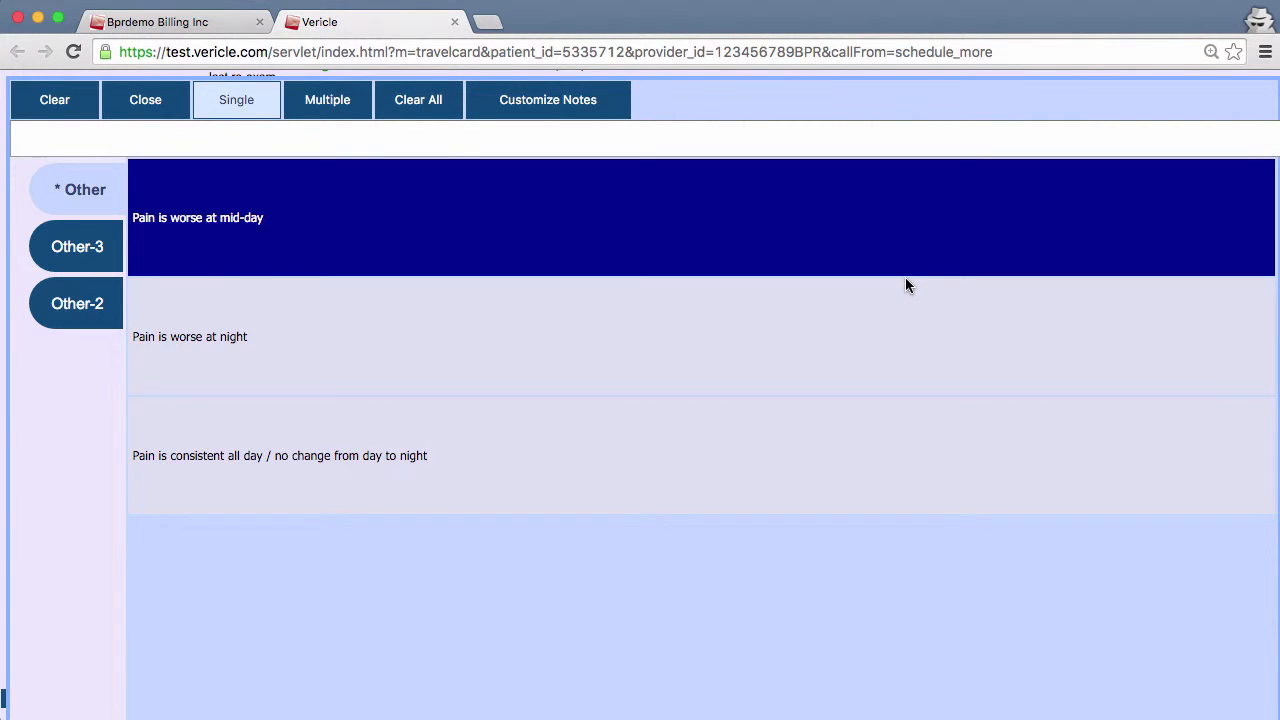
click(541, 103)
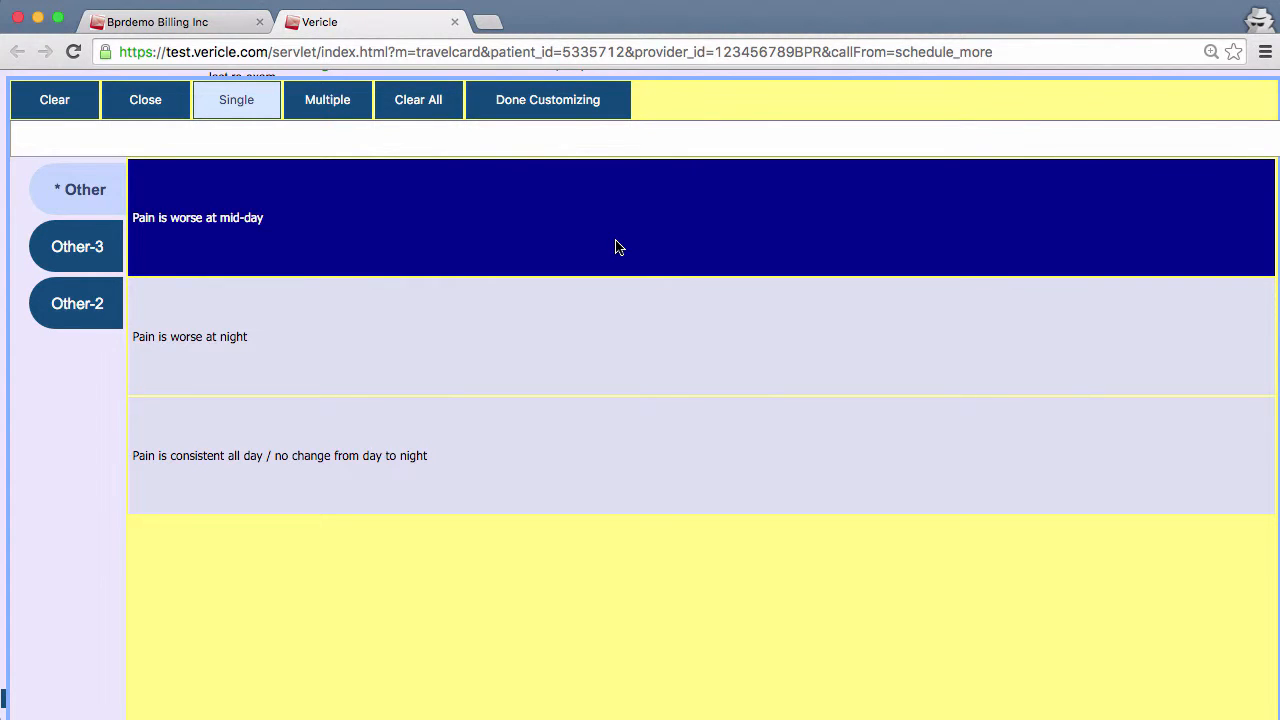
click(718, 467)
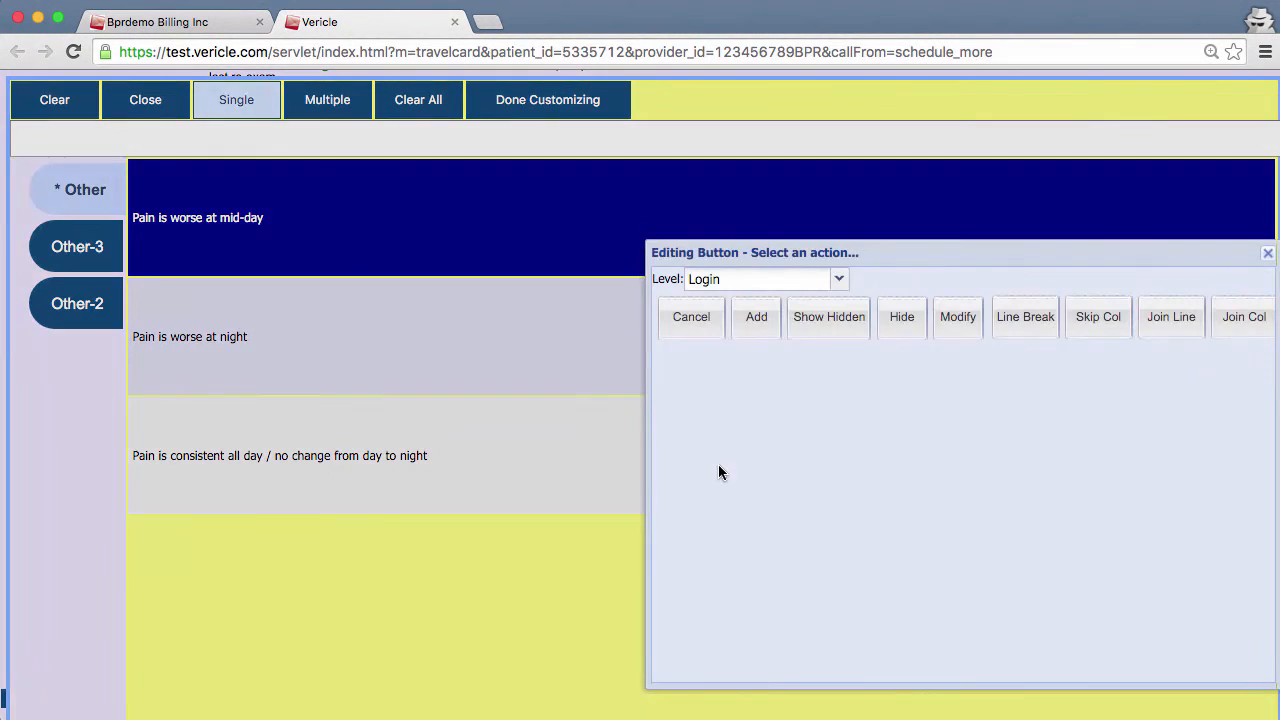
drag(912, 249, 569, 249)
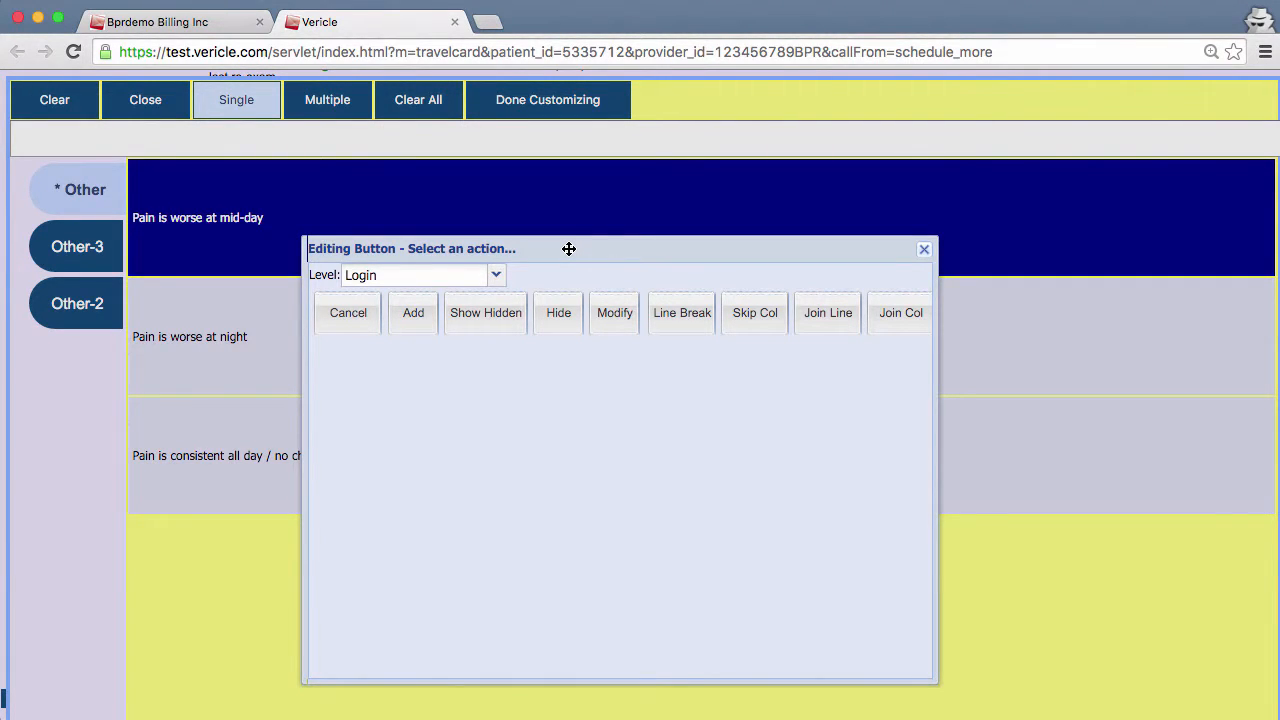
Add a button displayed as "Pain Only With Activity", short name "Pain W/Act", narrative "Patient only experiences pain with activity", and finish customizing.
click(414, 316)
click(527, 366)
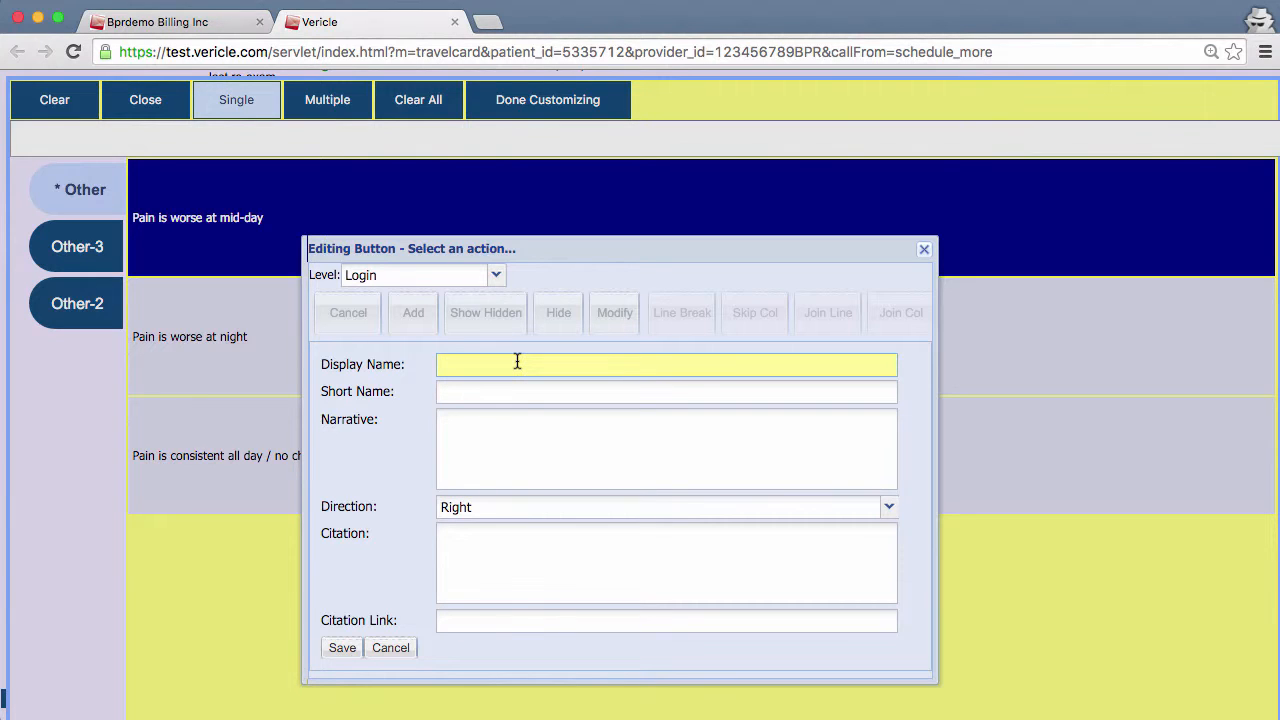
text(Pain Only With Activity)
click(489, 391)
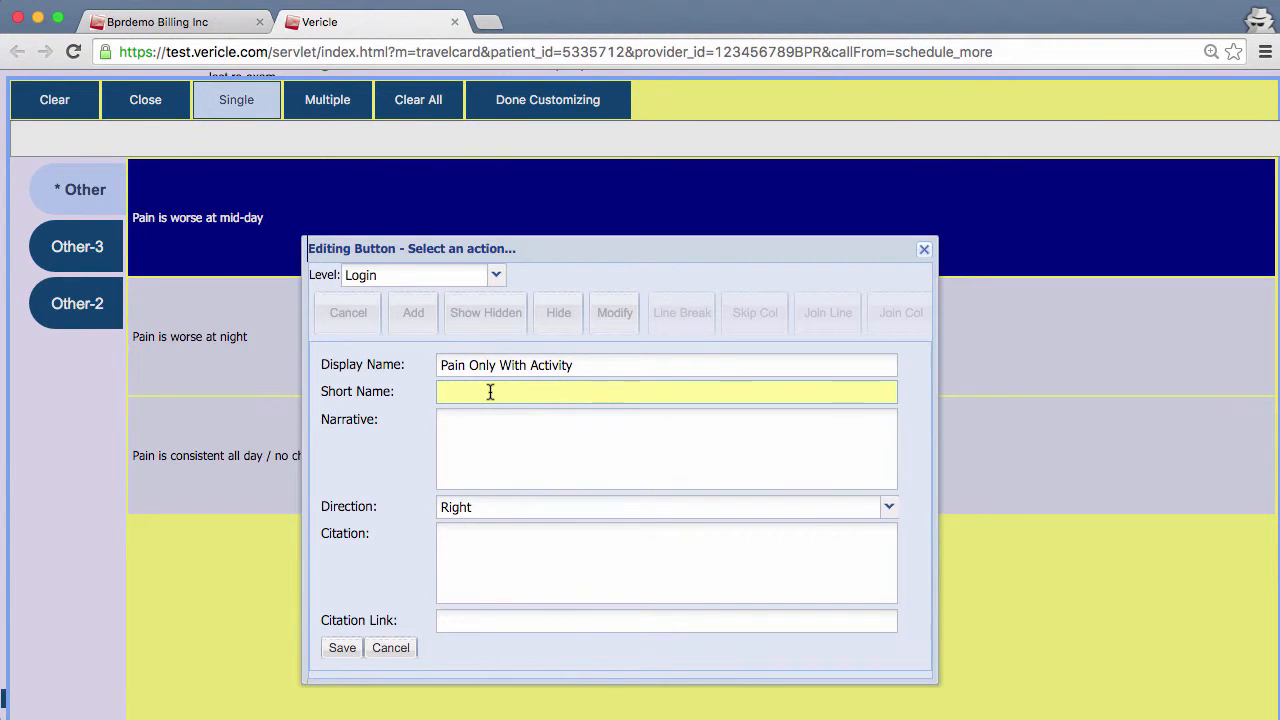
text(Pain W/Act)
click(518, 428)
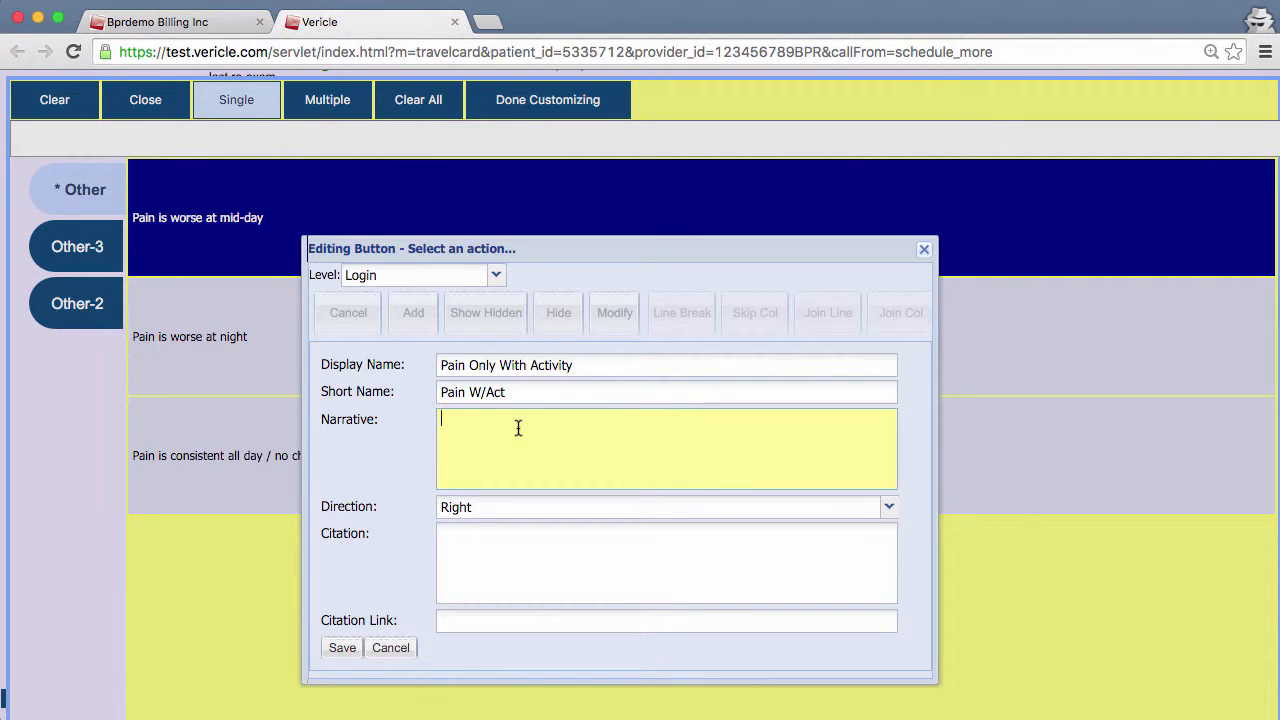
text(Patient only experiences pain with activity)
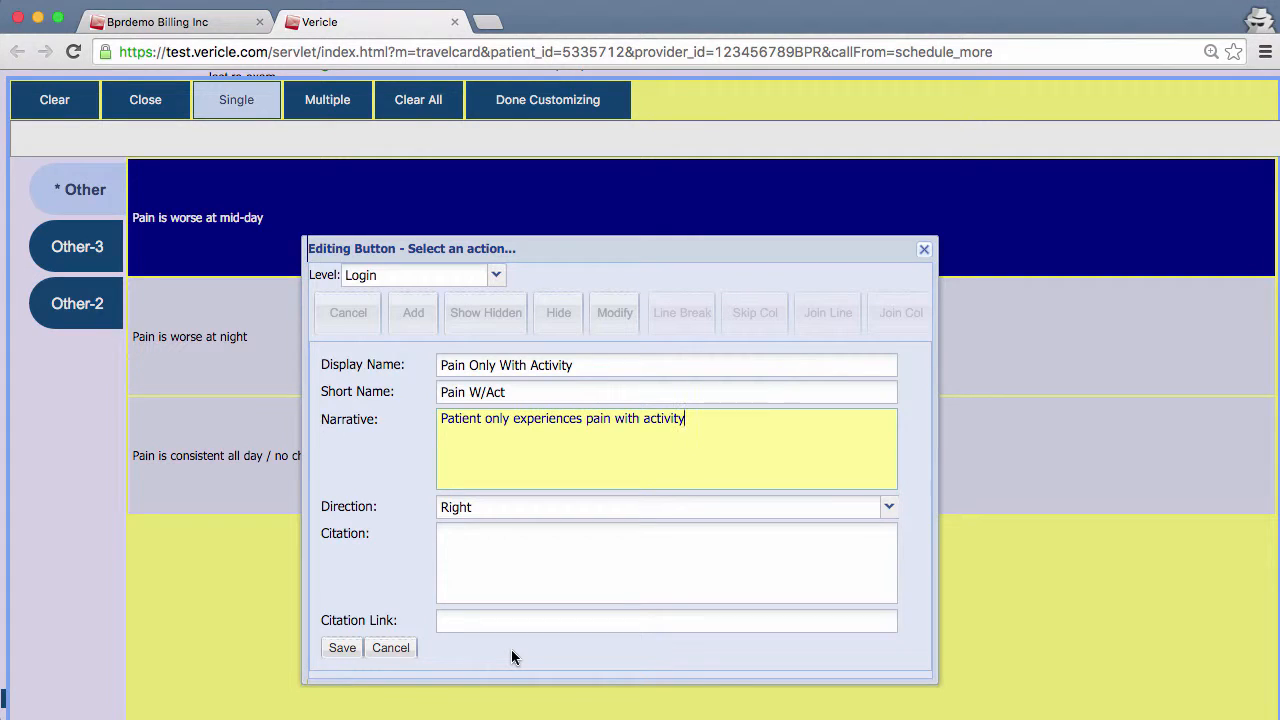
click(342, 649)
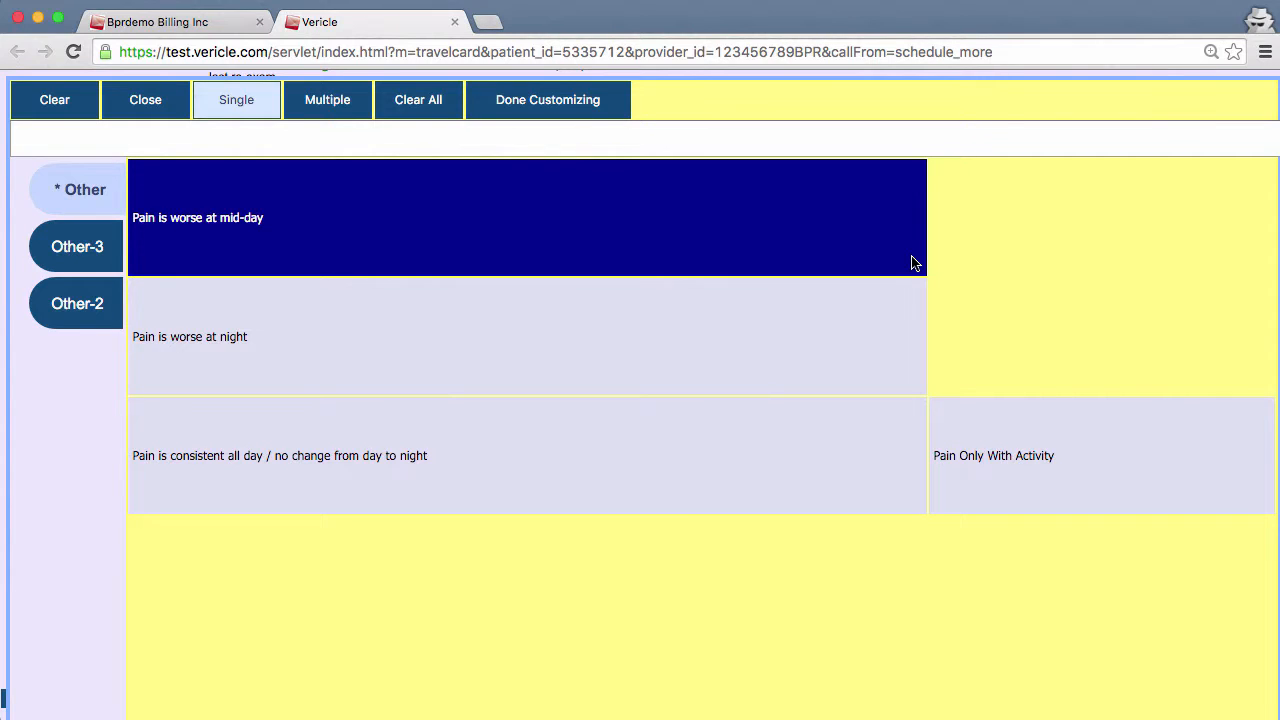
click(562, 109)
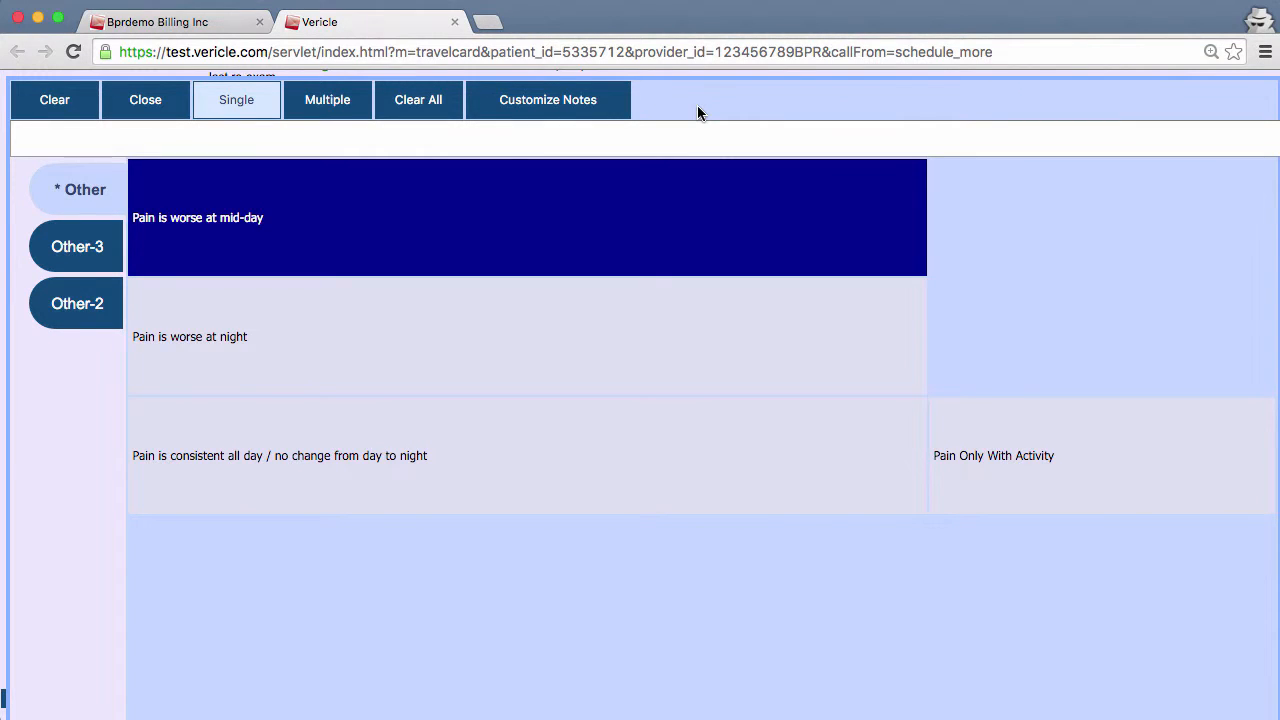
Resume customizing, open the details of the "Pain Only With Activity" button for modification, and leave them without making changes.
click(585, 108)
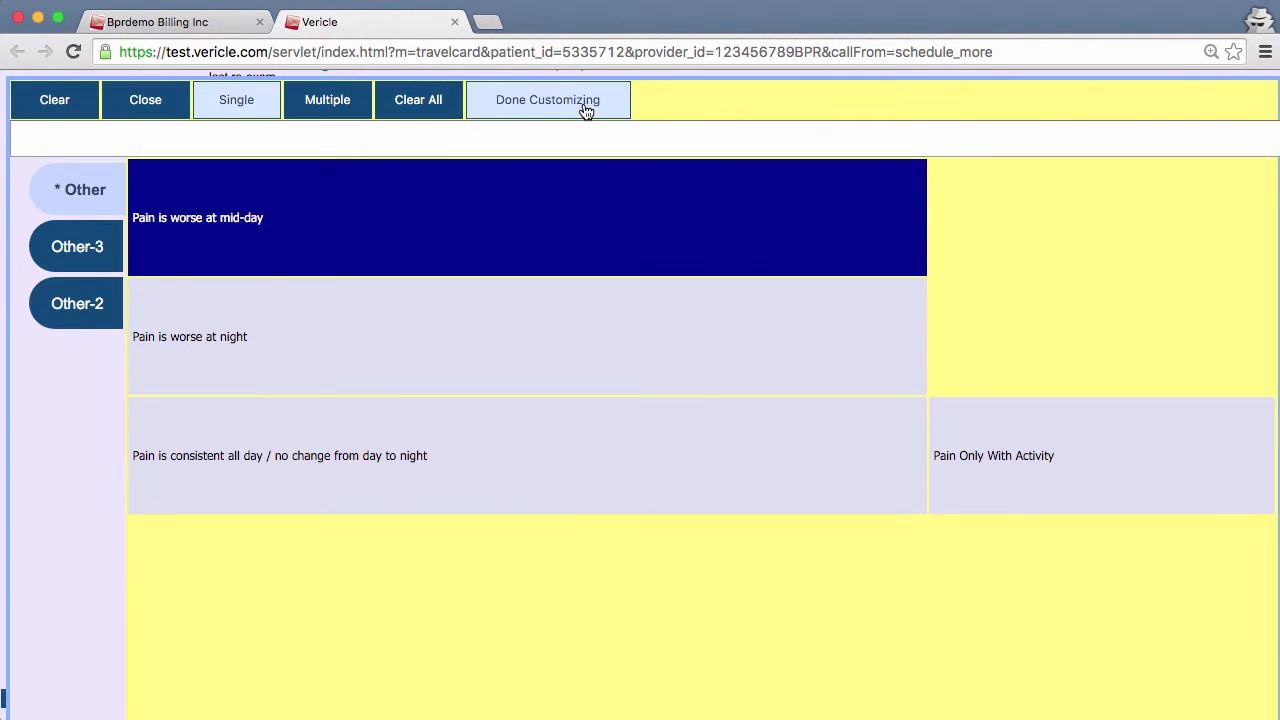
click(1064, 457)
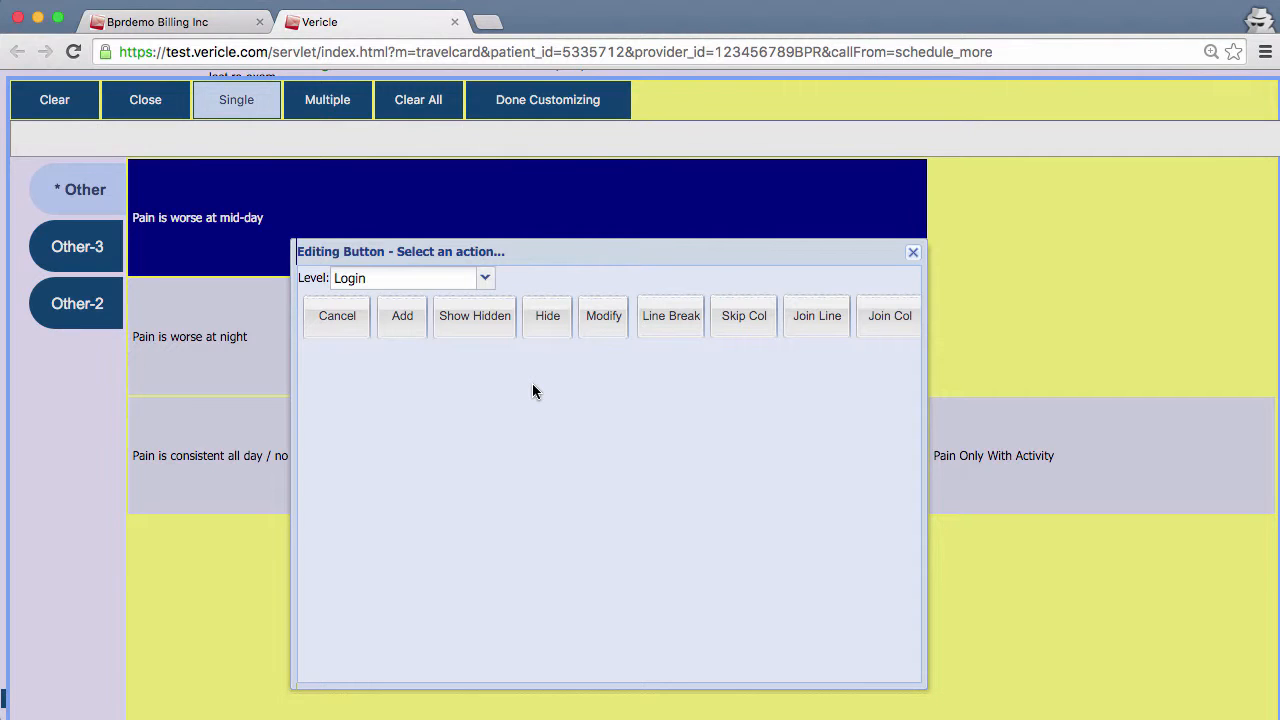
click(605, 315)
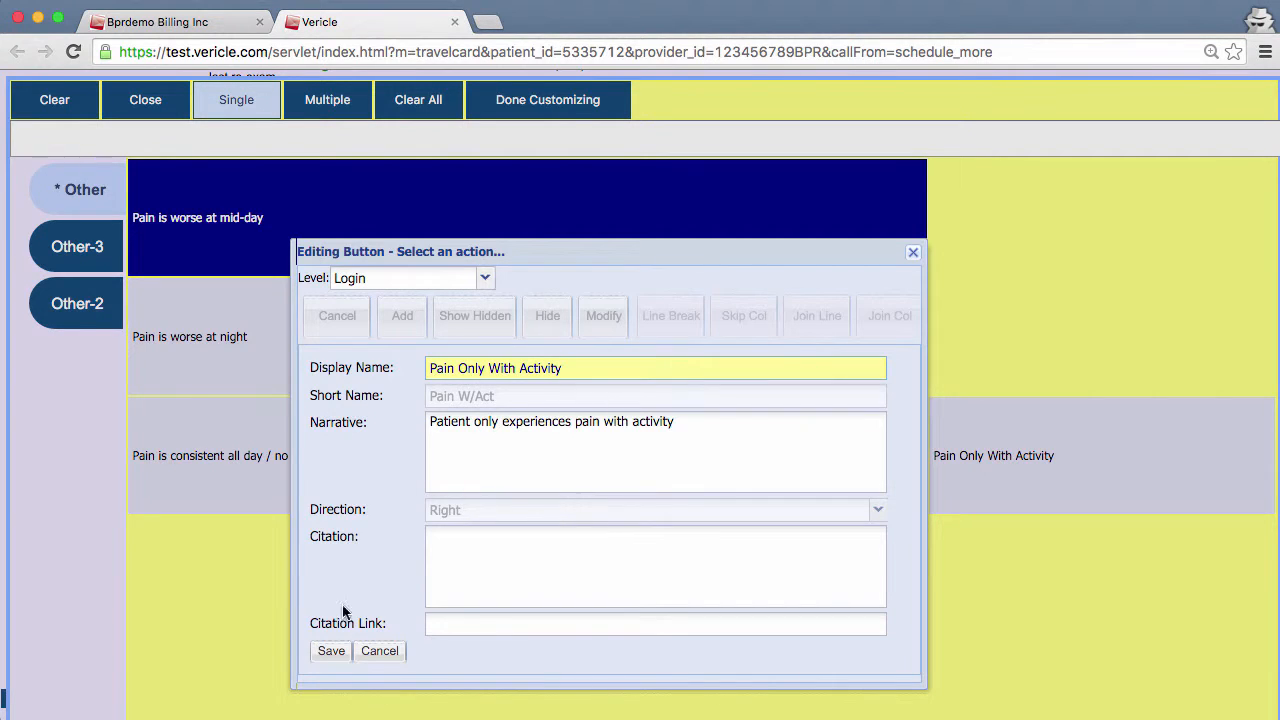
click(334, 654)
click(380, 651)
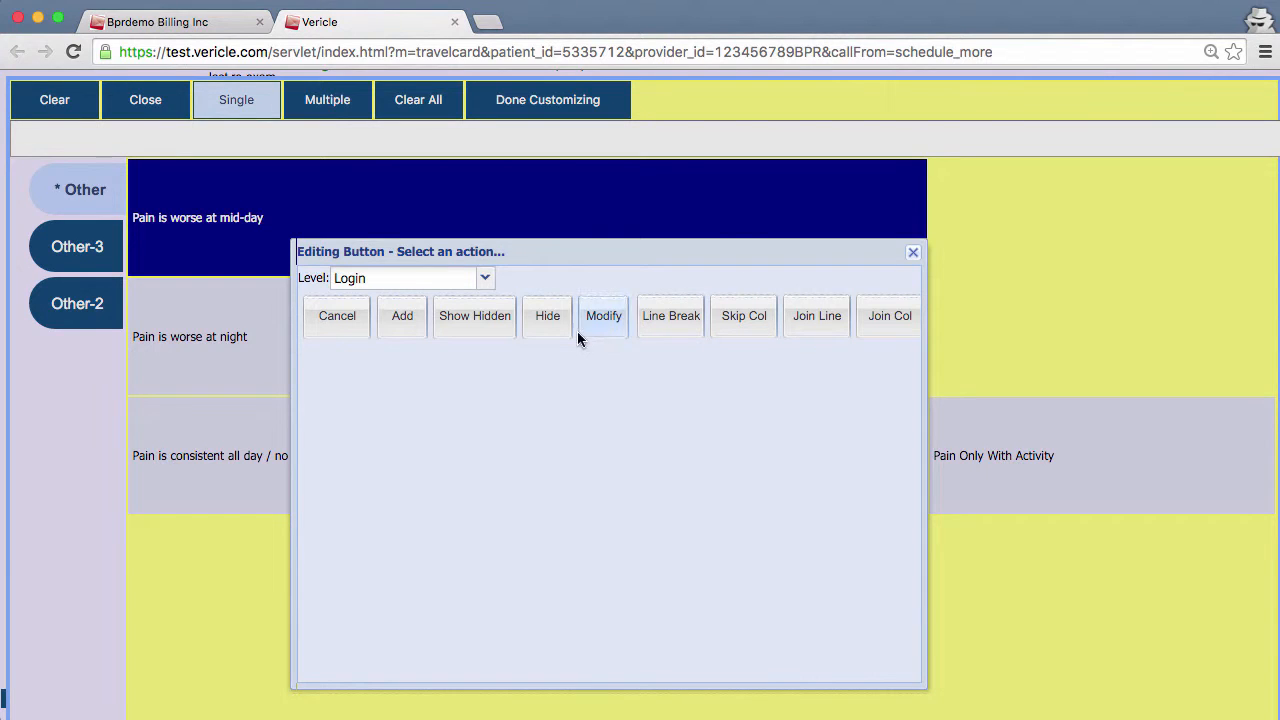
Hide the "Pain Only With Activity" and "Pain is consistent all day / no change from day to night" buttons.
click(553, 322)
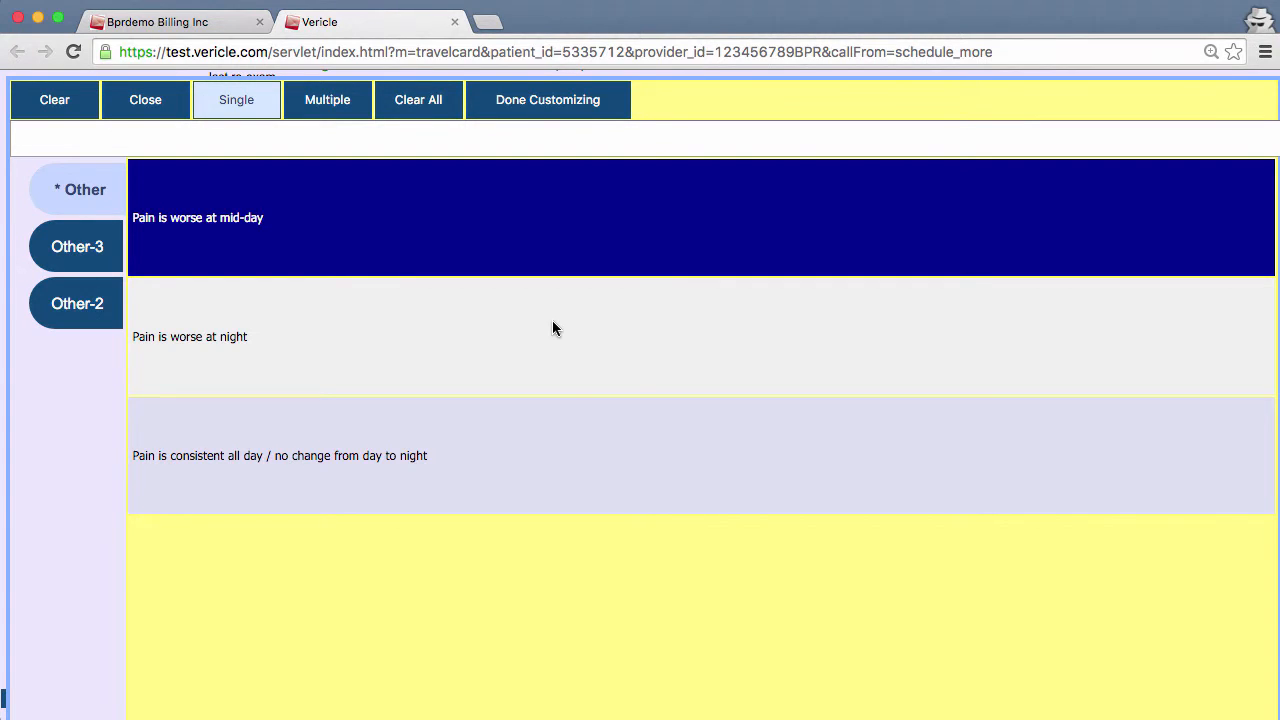
click(494, 460)
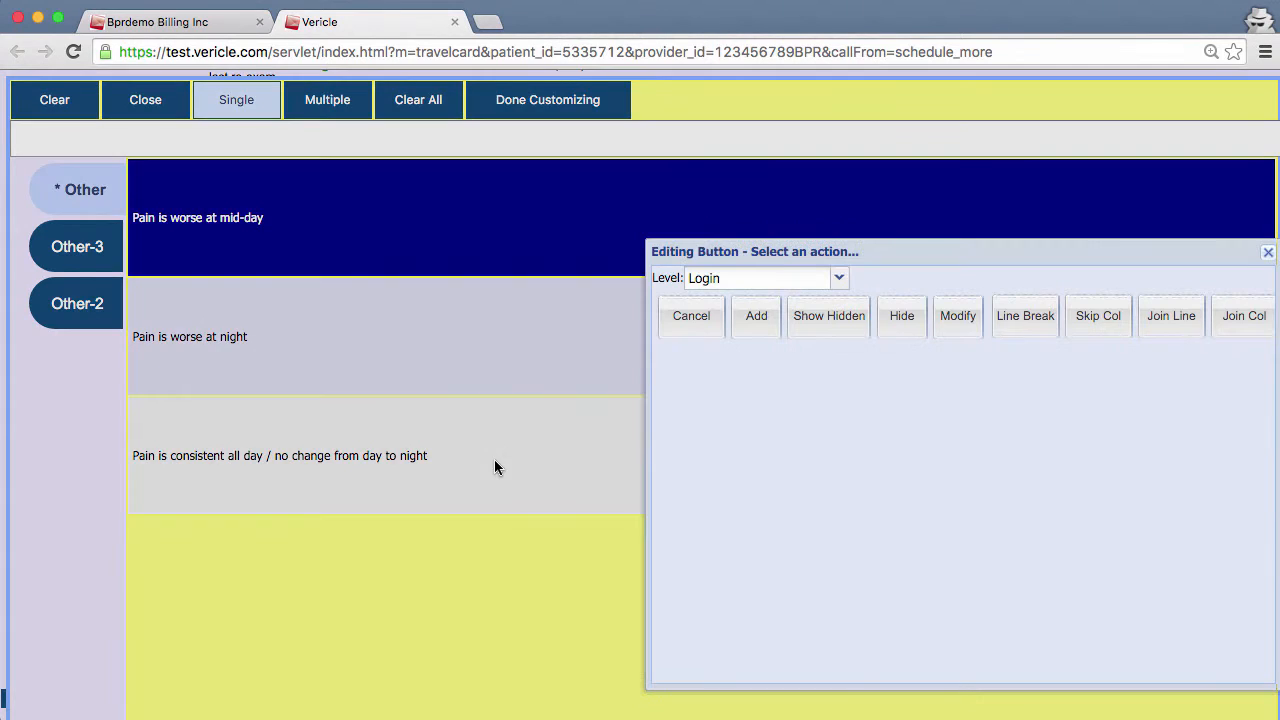
click(898, 320)
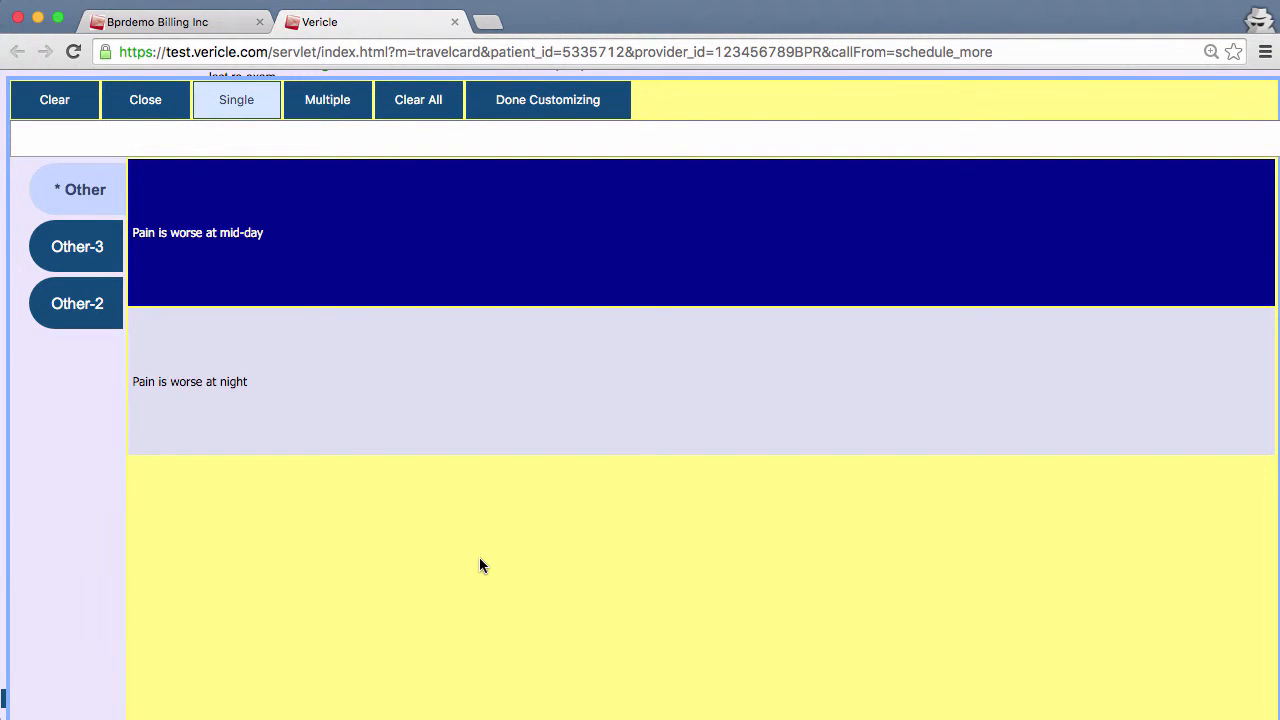
Restore the hidden "Pain is consistent all day / no change from day to night" button beside "Pain is worse at night" and finish customizing.
click(429, 426)
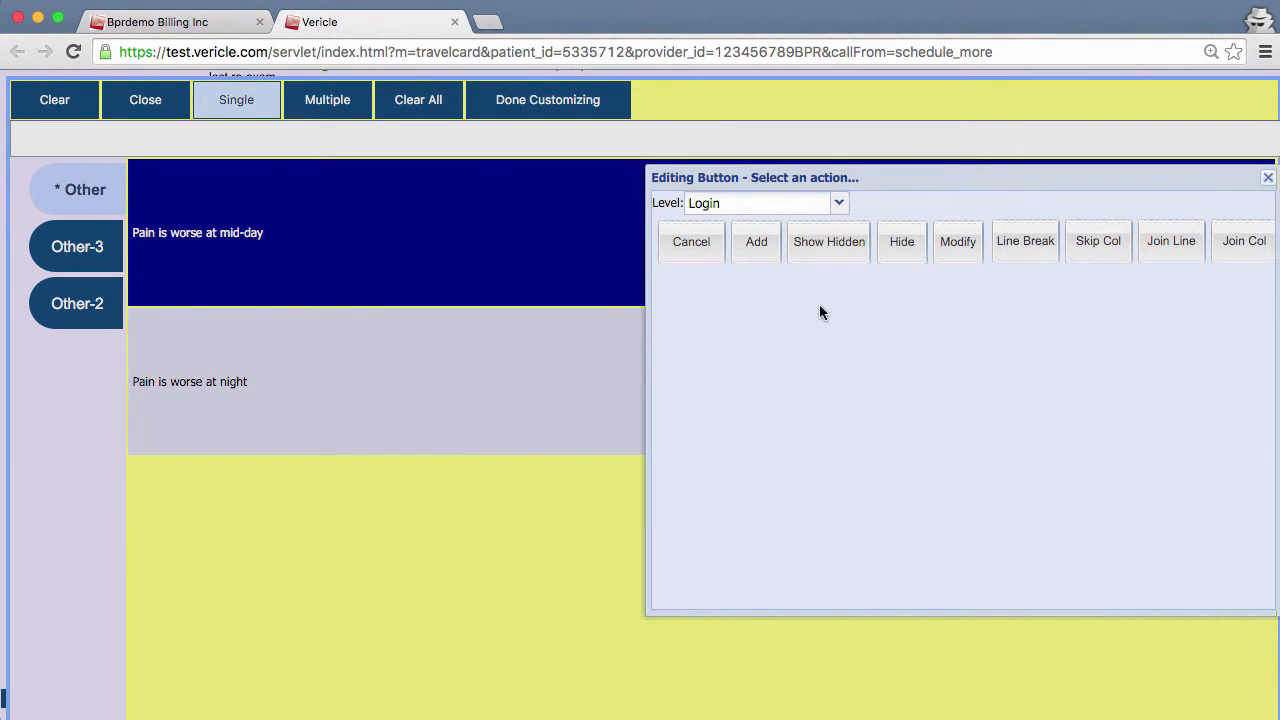
click(814, 249)
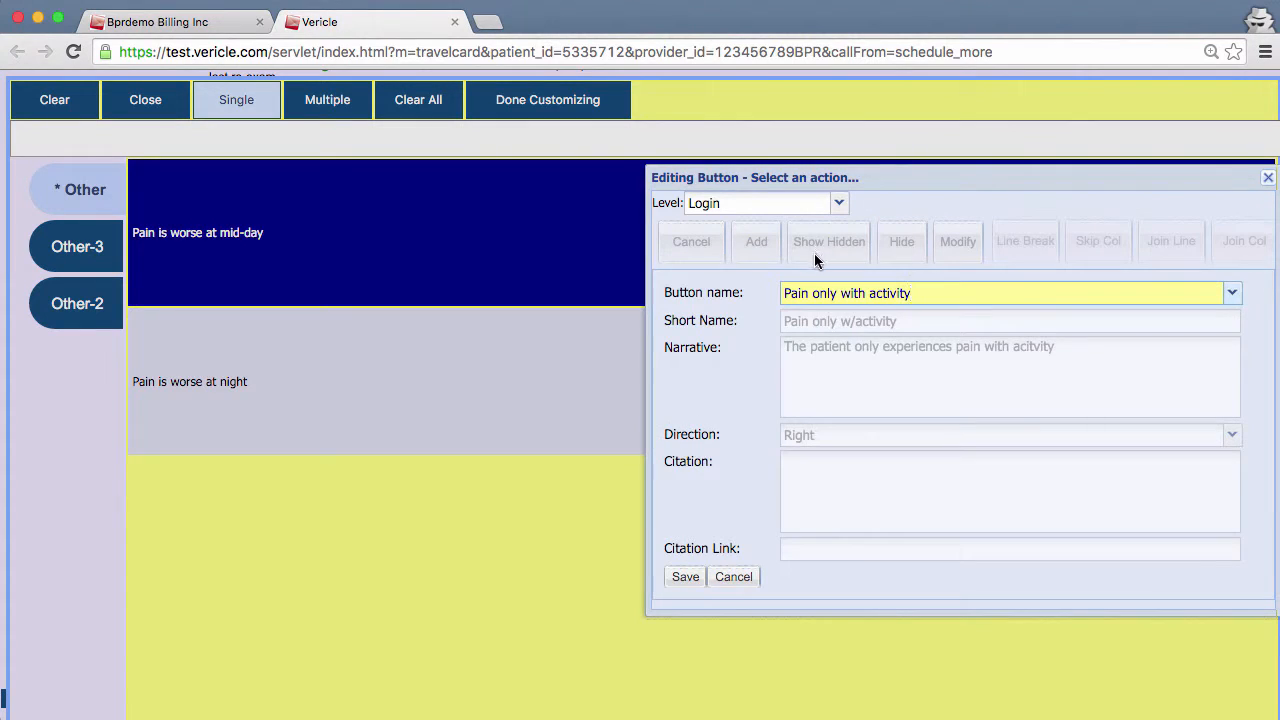
click(1234, 296)
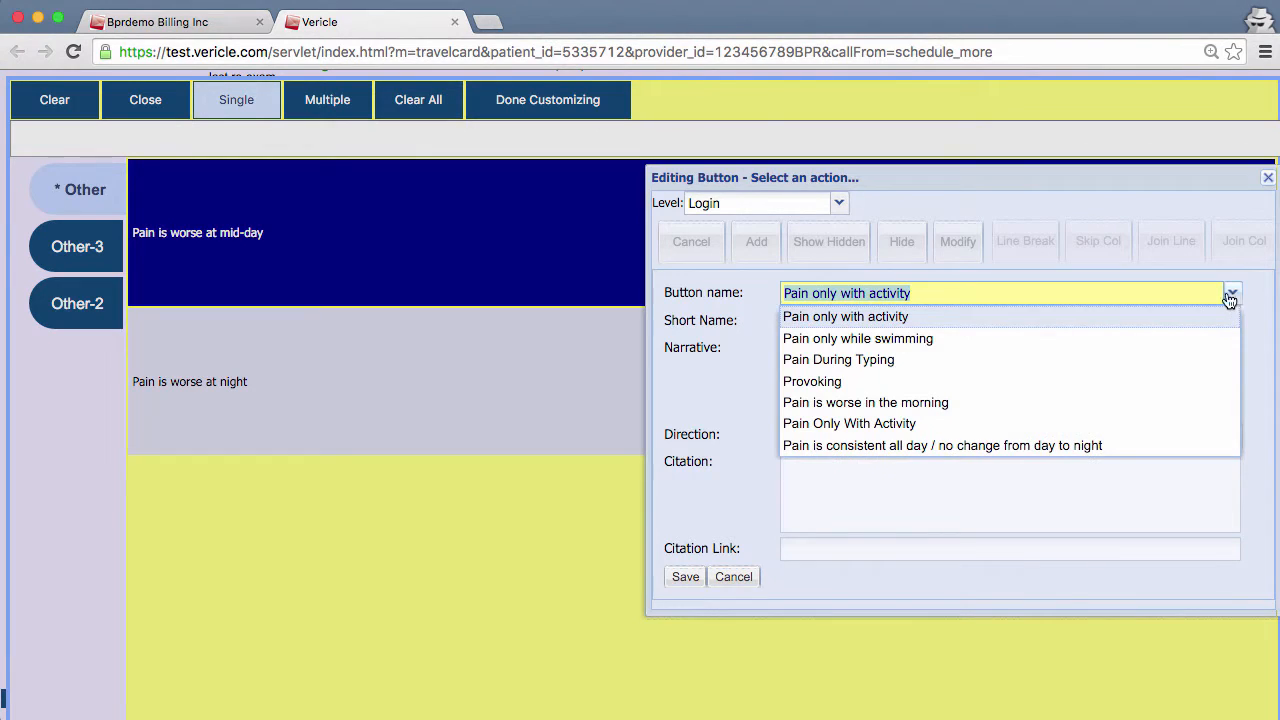
click(1031, 449)
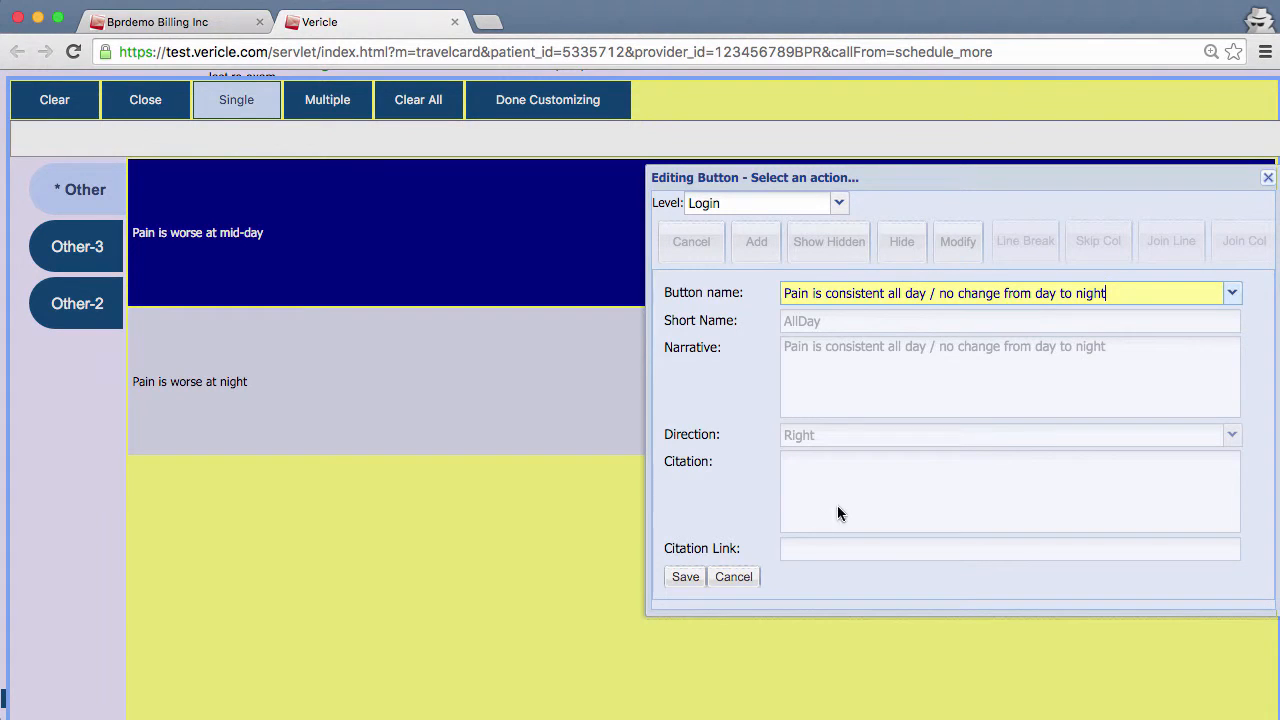
click(685, 577)
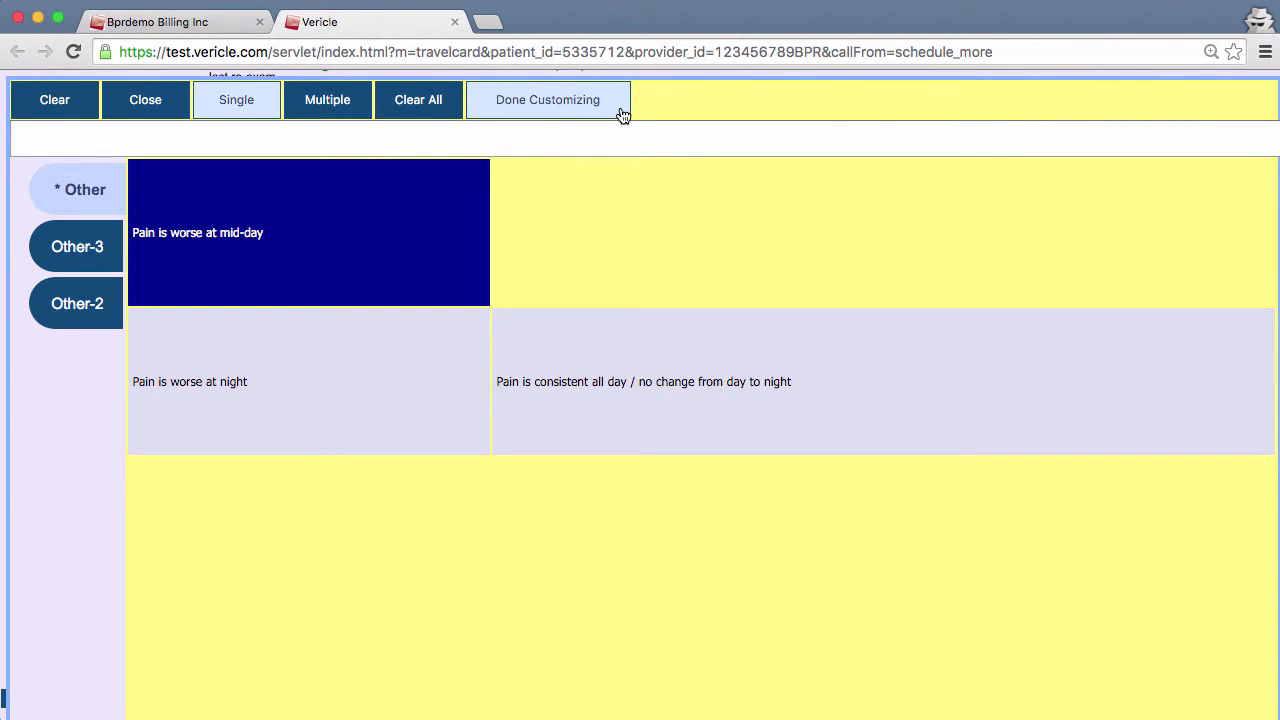
click(622, 116)
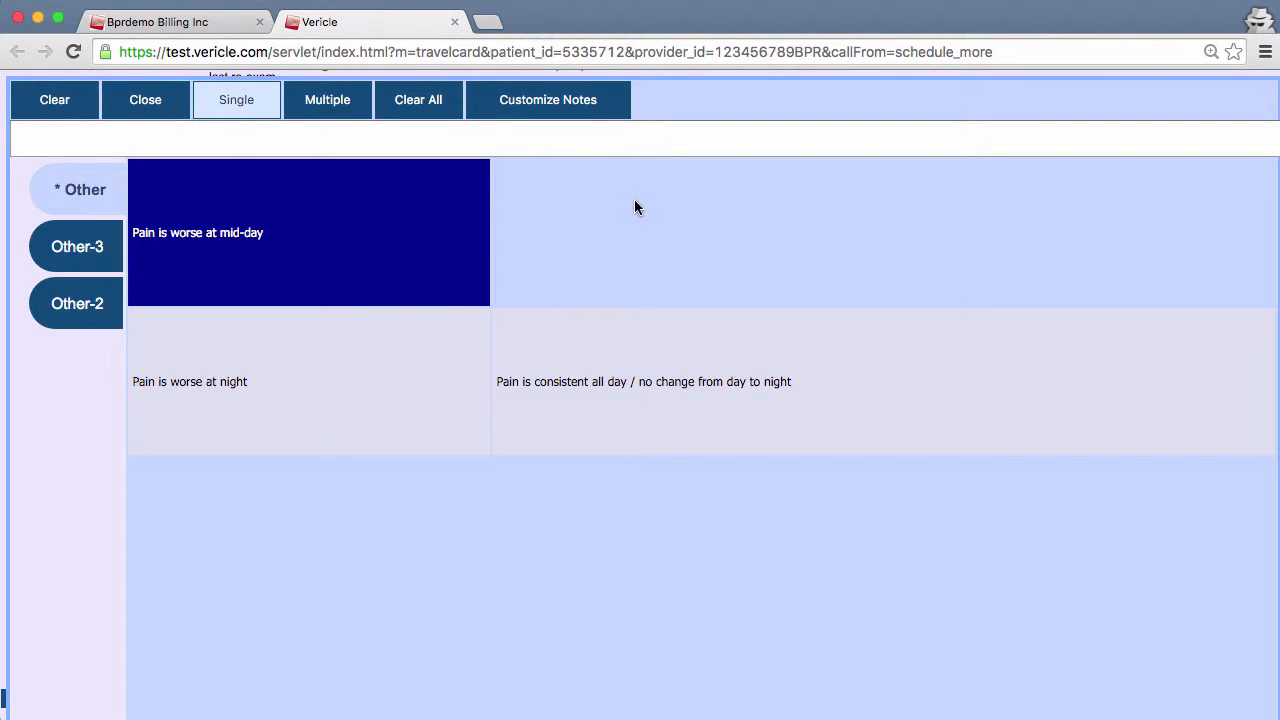
Add a tab named "Other-4" with short name "Oth-4" below the Other-3 tab, and finish customizing the notes.
click(586, 112)
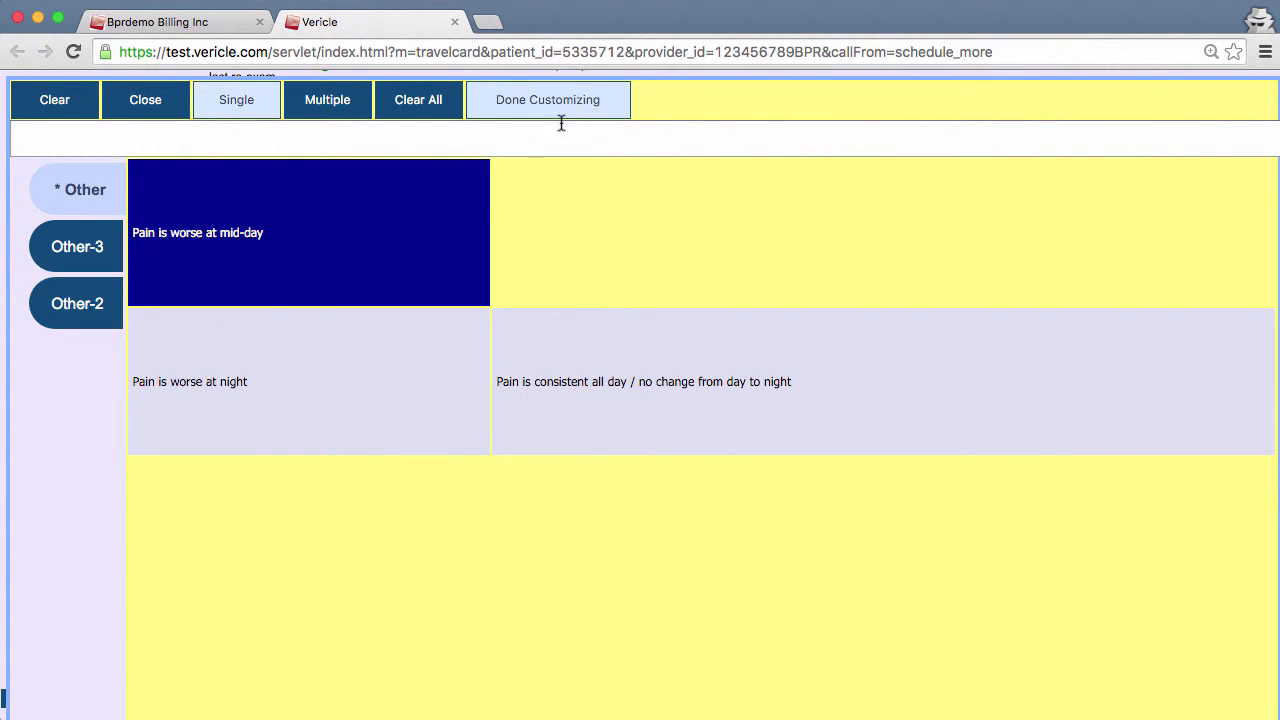
click(70, 252)
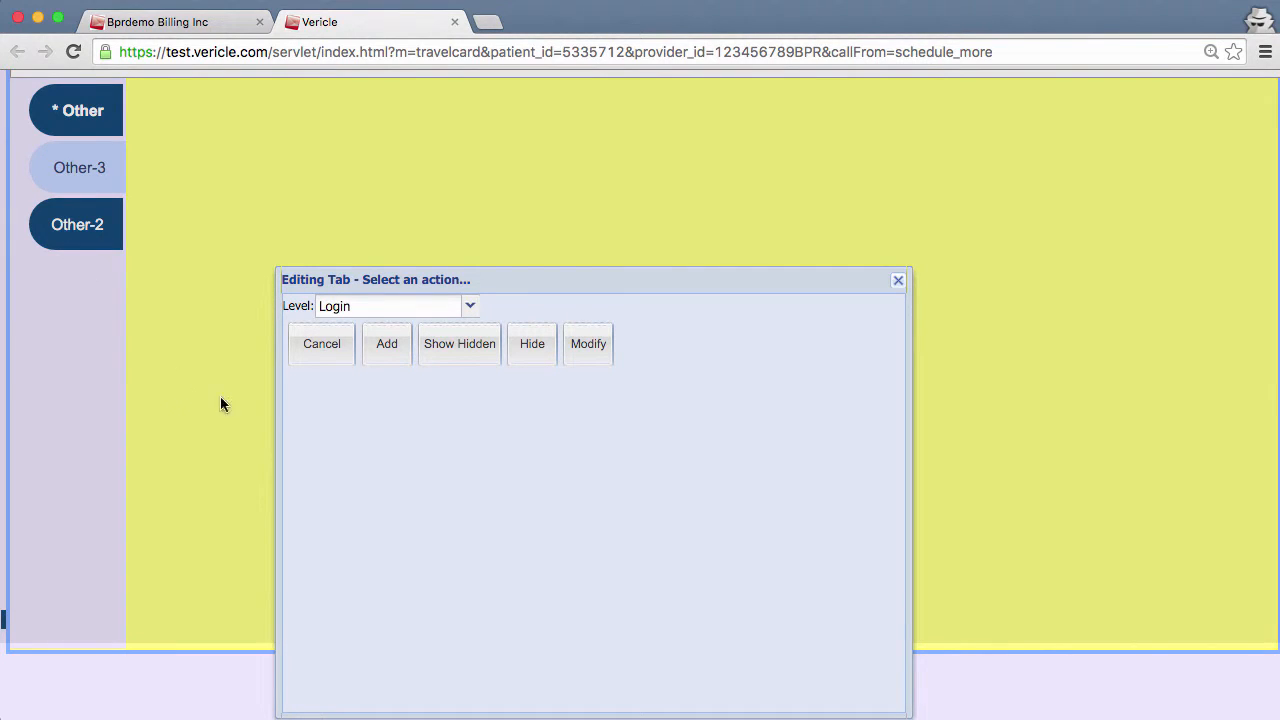
click(389, 347)
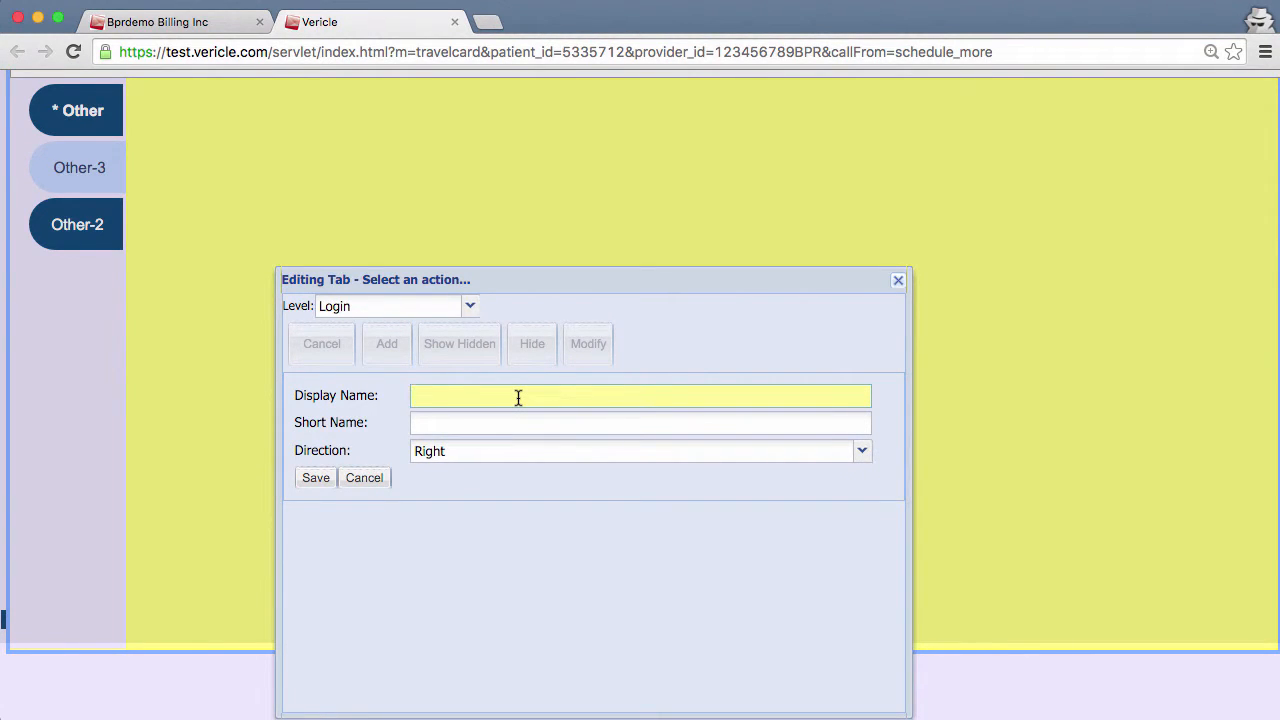
text(Other-4)
key(Tab)
text(Oth-4)
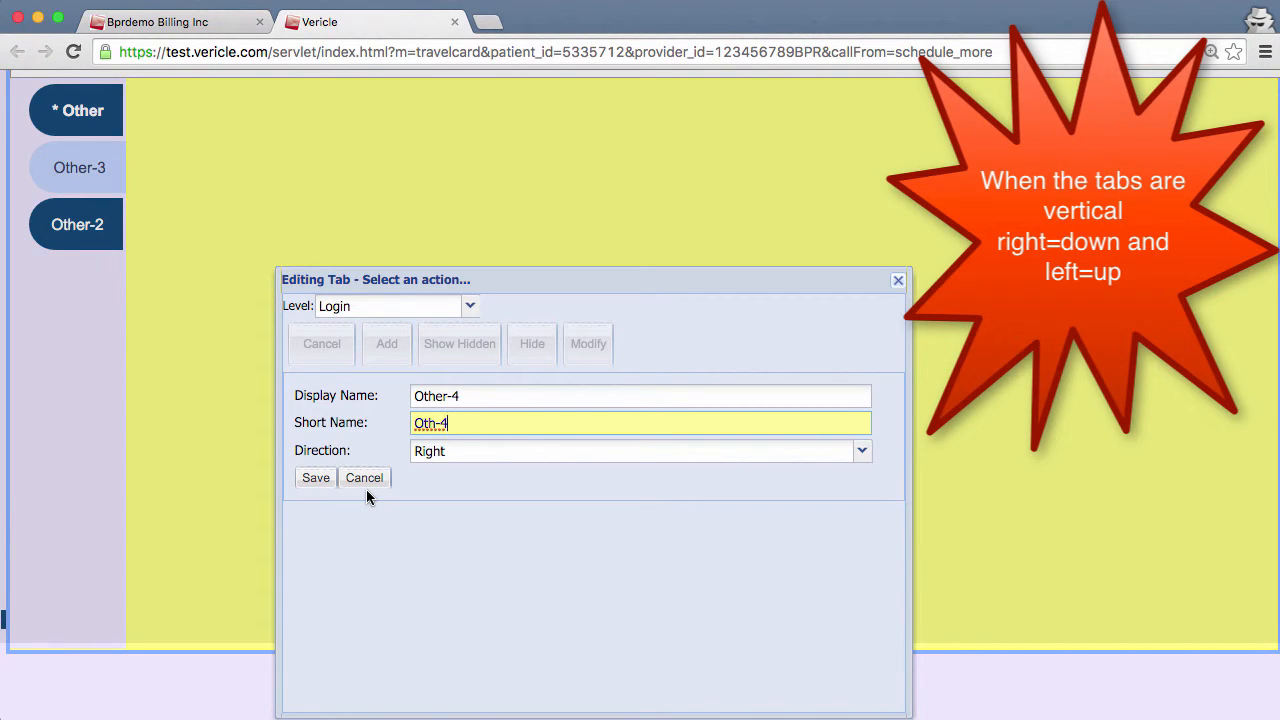
click(317, 480)
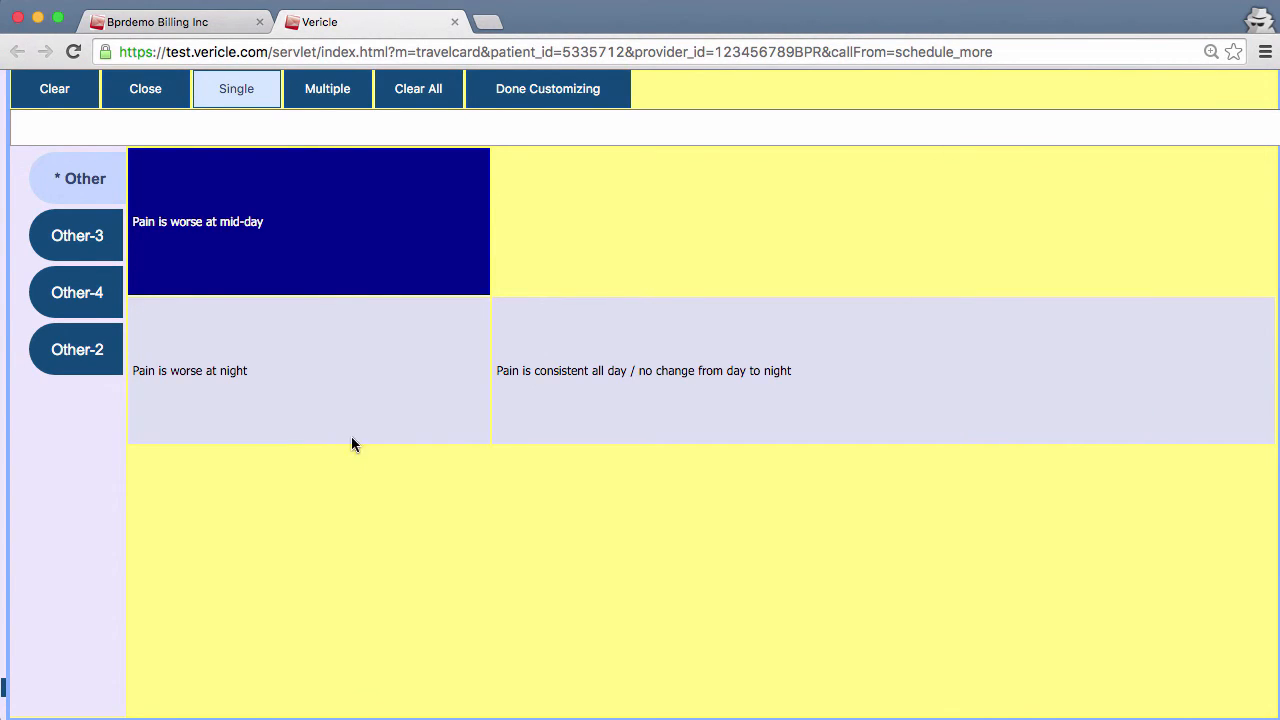
click(530, 105)
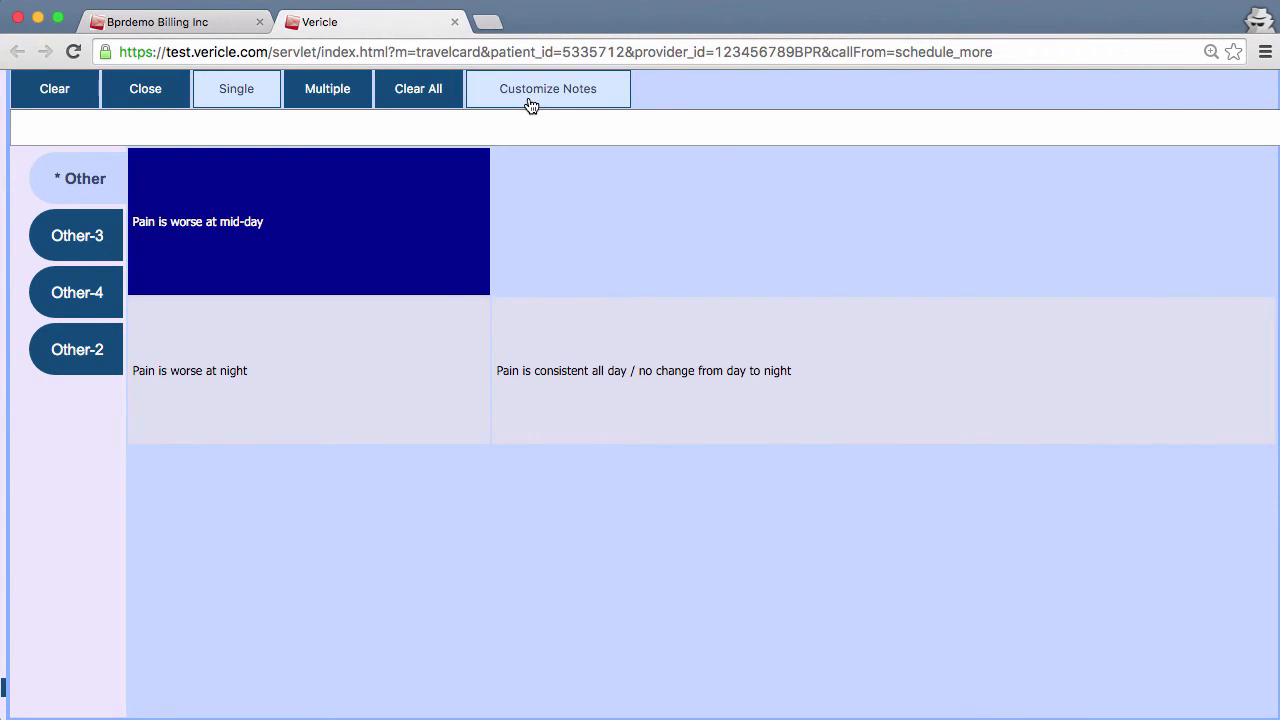